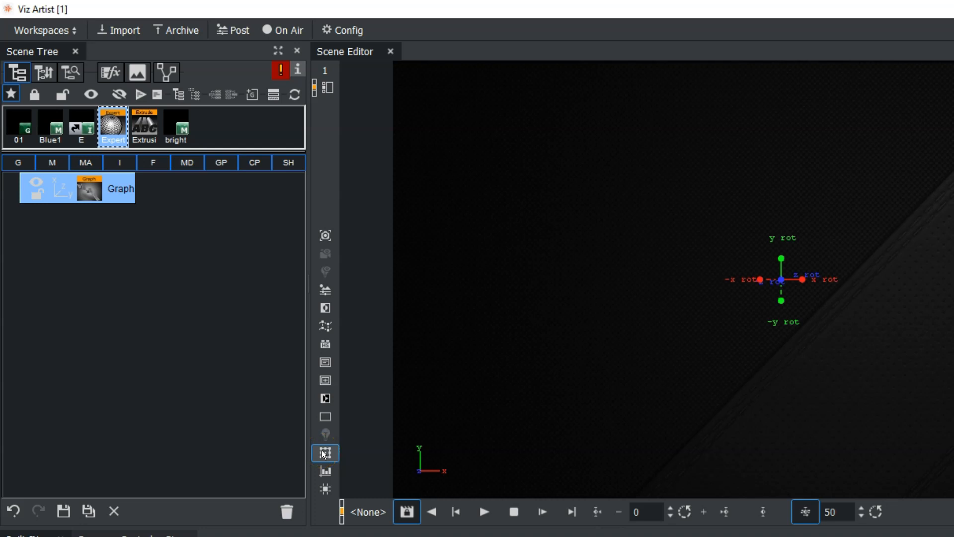
Open the Graph container's geometry settings and set the width to 500 and the height to 300.
{"action": "left_click", "coordinate": [89, 188]}
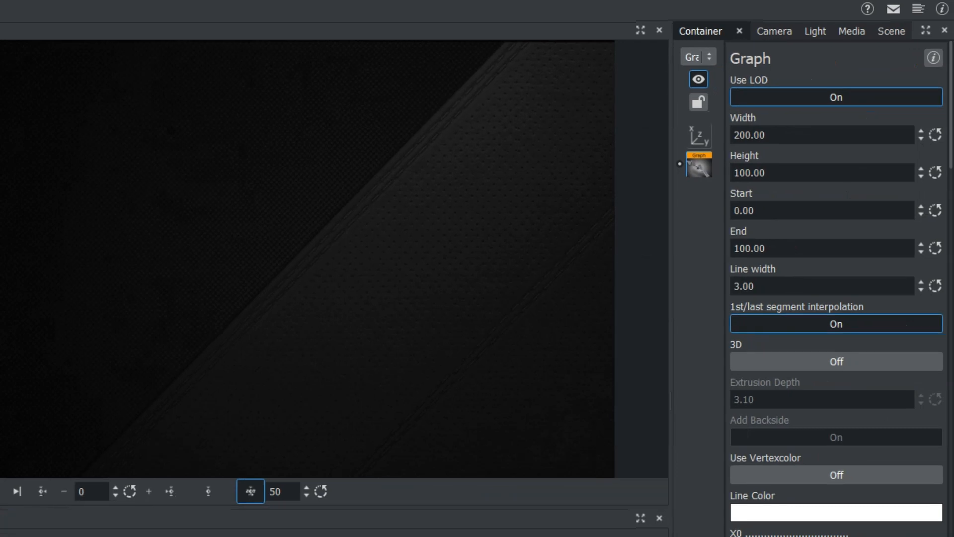
{"action": "left_click", "coordinate": [827, 100]}
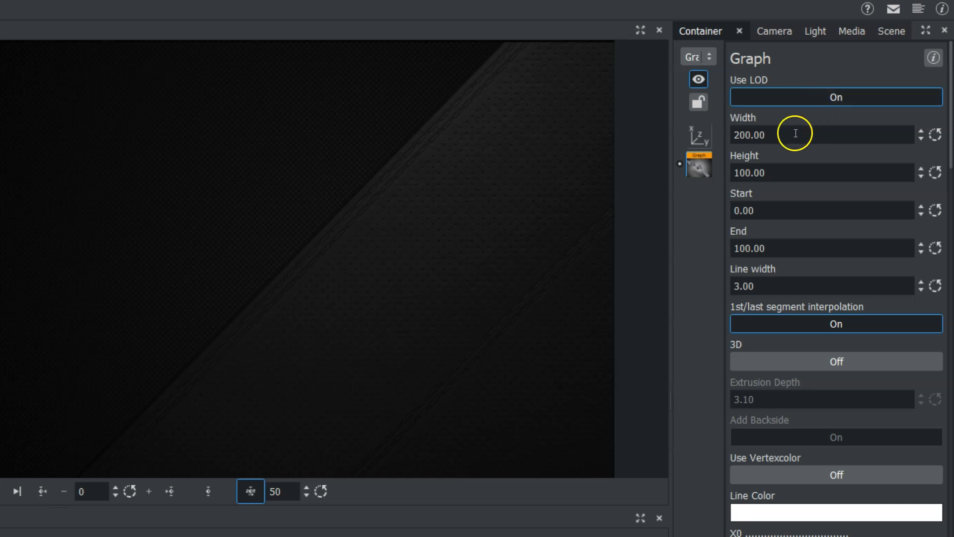
{"action": "left_click", "coordinate": [775, 141]}
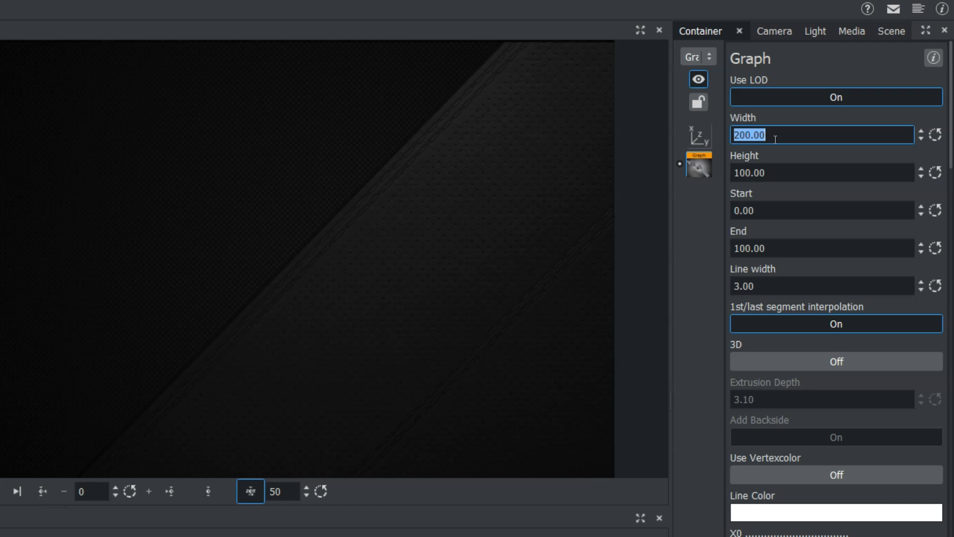
{"action": "type", "text": "500"}
{"action": "key", "text": "Return"}
{"action": "left_click", "coordinate": [769, 168]}
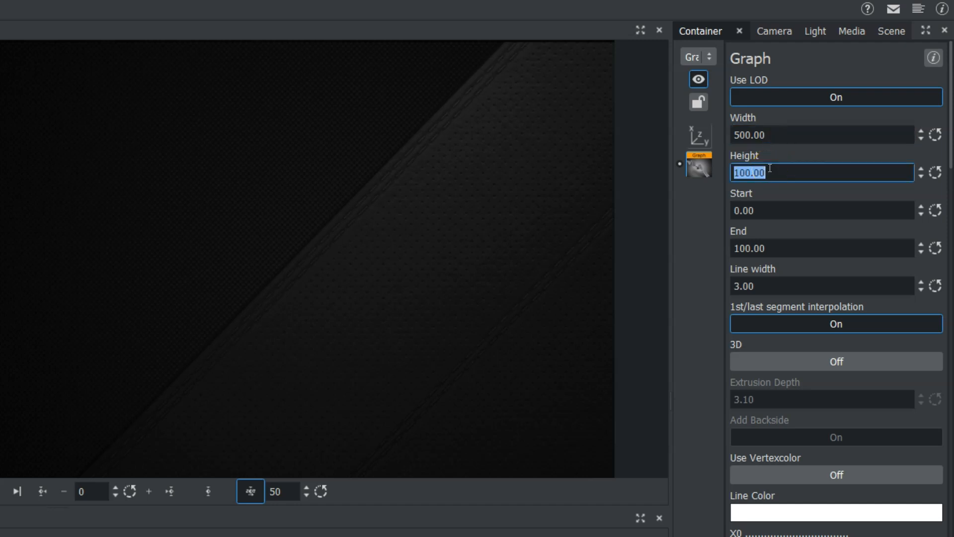
{"action": "type", "text": "300"}
{"action": "key", "text": "Return"}
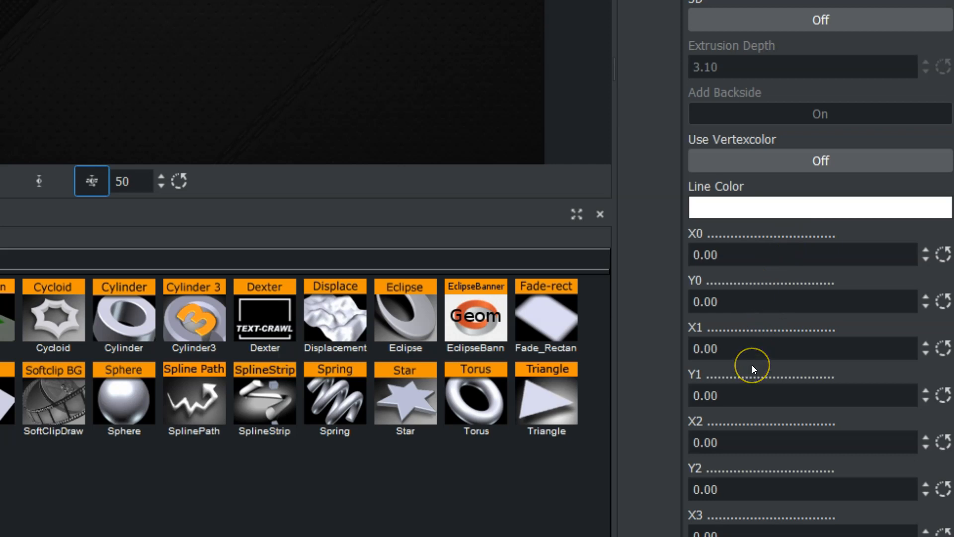
Set the graph point coordinates X1 to 20 and Y1 to 10.
{"action": "left_click", "coordinate": [732, 255]}
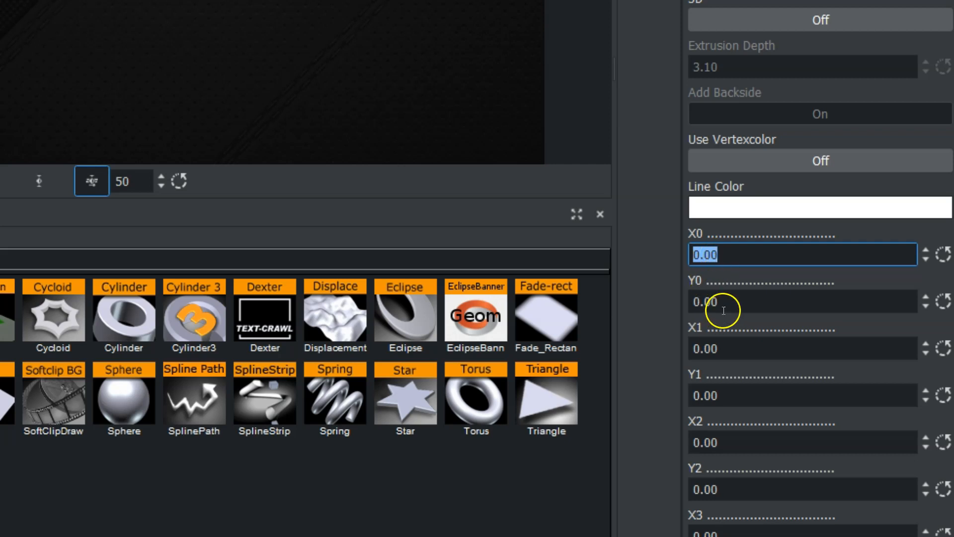
{"action": "left_click", "coordinate": [717, 349]}
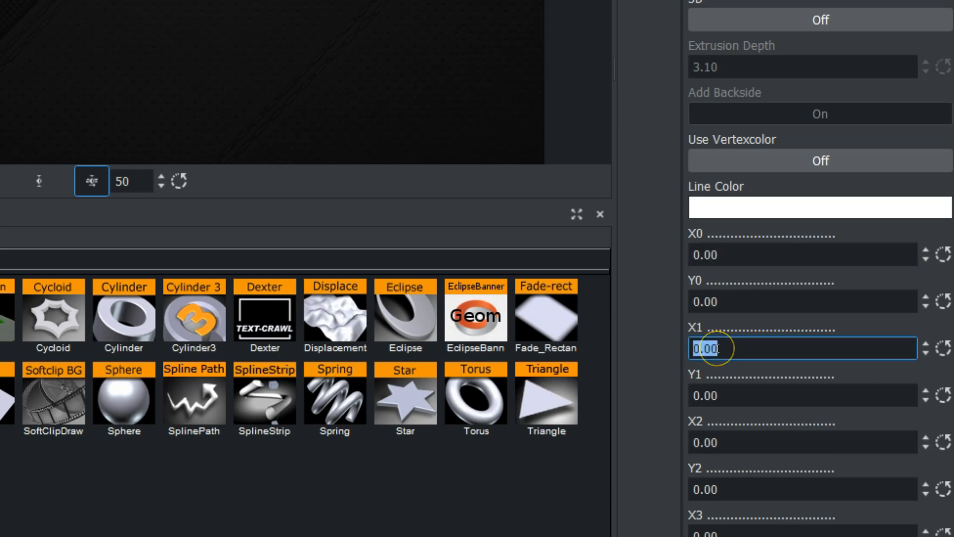
{"action": "type", "text": "20"}
{"action": "key", "text": "Return"}
{"action": "left_click", "coordinate": [716, 354]}
{"action": "left_click", "coordinate": [714, 394]}
{"action": "type", "text": "10"}
{"action": "key", "text": "Return"}
{"action": "left_click", "coordinate": [859, 393]}
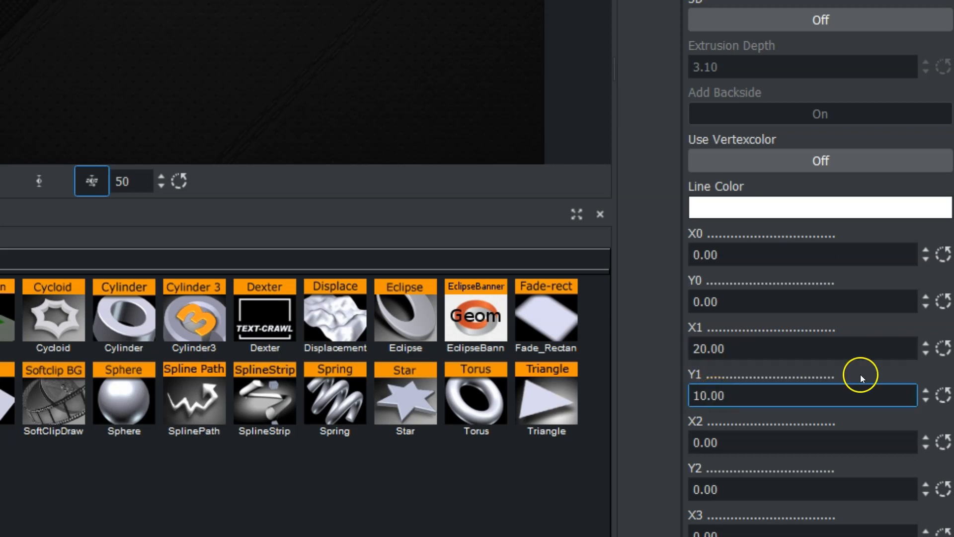
Set the graph point coordinate X2 to 30.
{"action": "left_click", "coordinate": [747, 442]}
{"action": "type", "text": "30"}
{"action": "key", "text": "Return"}
{"action": "left_click", "coordinate": [747, 441]}
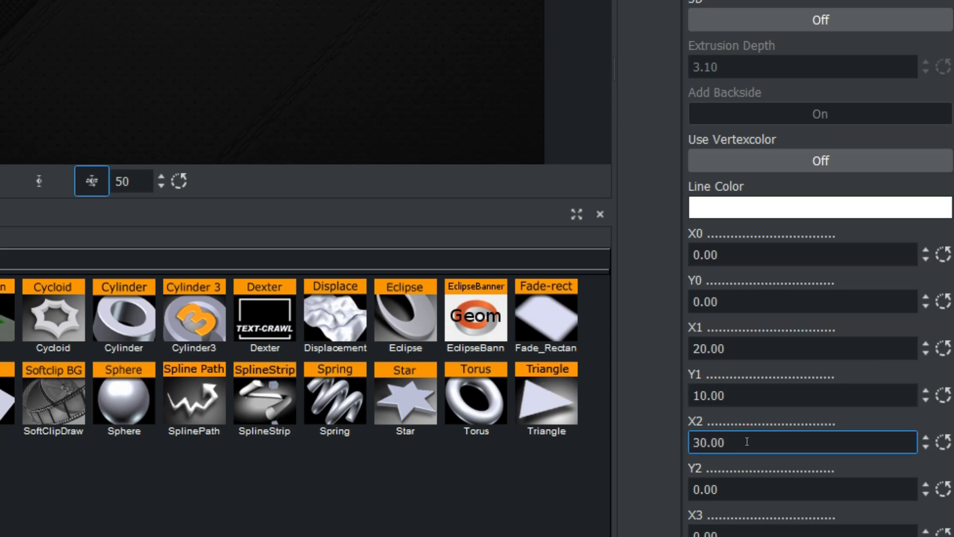
{"action": "left_click", "coordinate": [726, 490]}
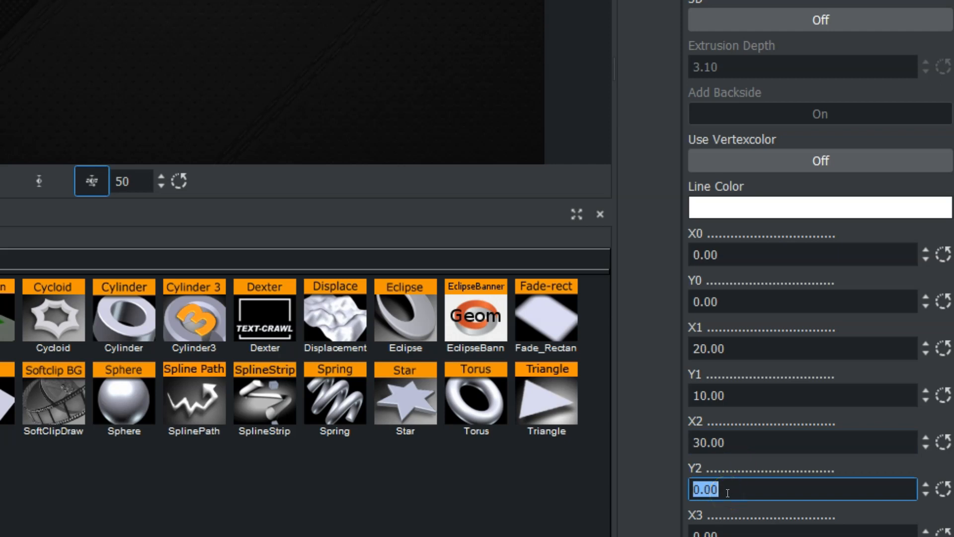
Set the graph point coordinates X3 to 40 and Y3 to 20.
{"action": "scroll", "coordinate": [843, 478], "scroll_direction": "down", "scroll_amount": 3}
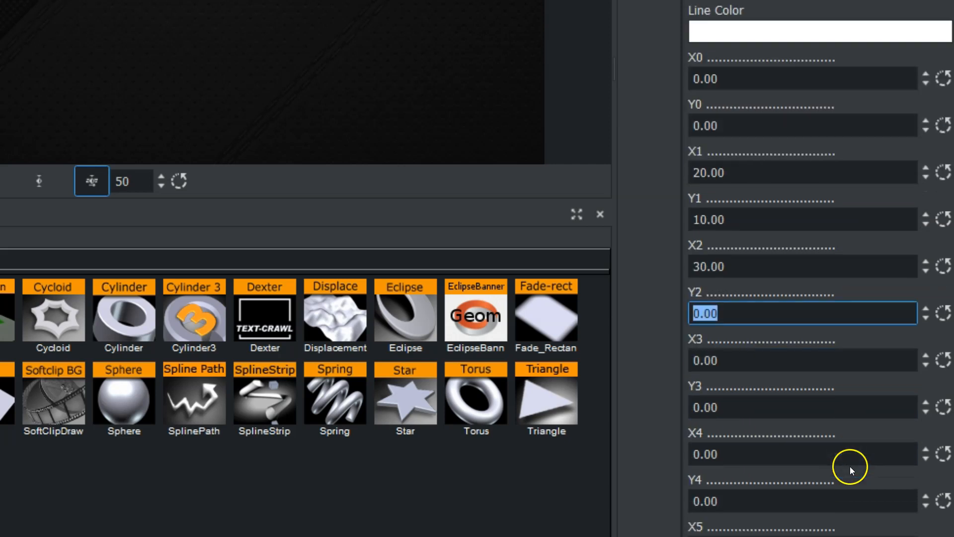
{"action": "left_click", "coordinate": [759, 356]}
{"action": "type", "text": "40"}
{"action": "key", "text": "Return"}
{"action": "left_click", "coordinate": [750, 411]}
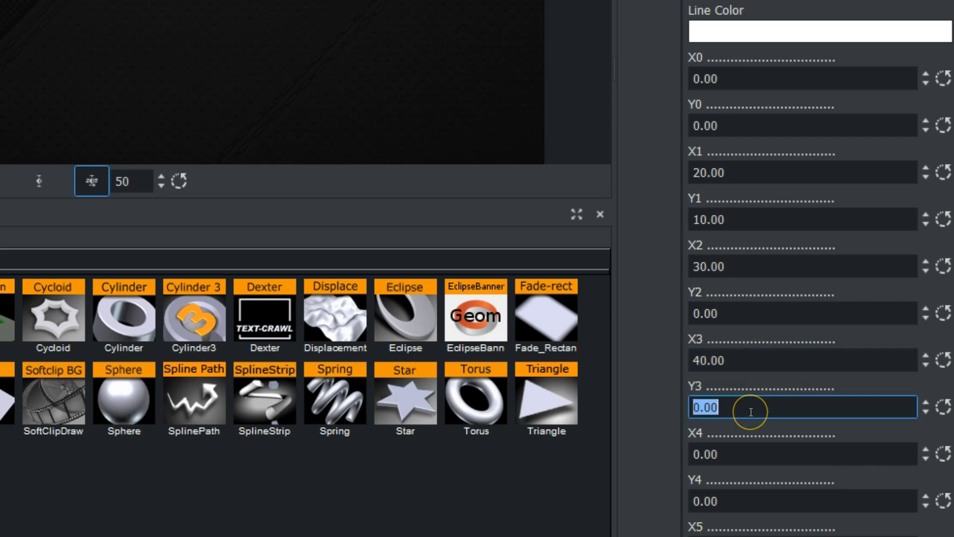
{"action": "type", "text": "20"}
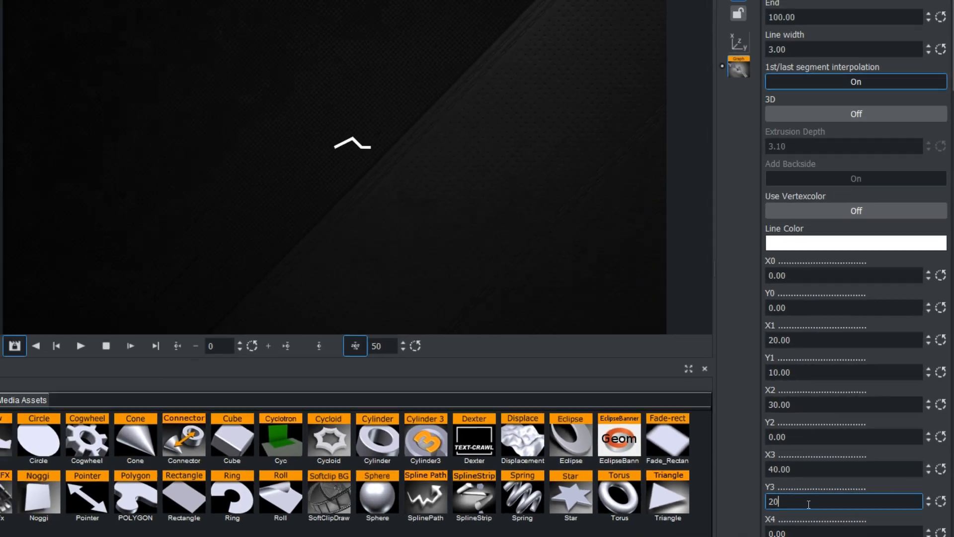
{"action": "key", "text": "Return"}
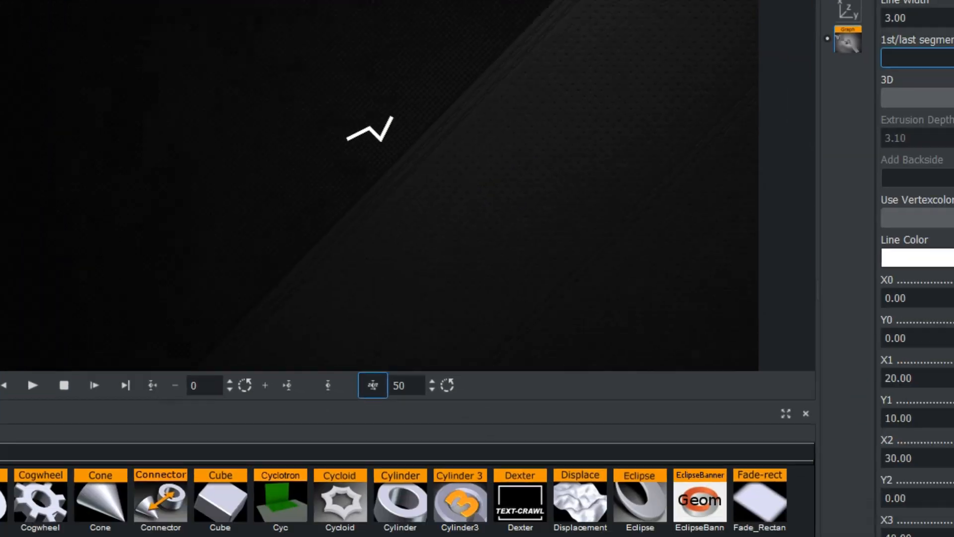
Set the graph point coordinates X4 to 50 and Y4 to -1.
{"action": "left_click", "coordinate": [780, 507]}
{"action": "double_click", "coordinate": [780, 508]}
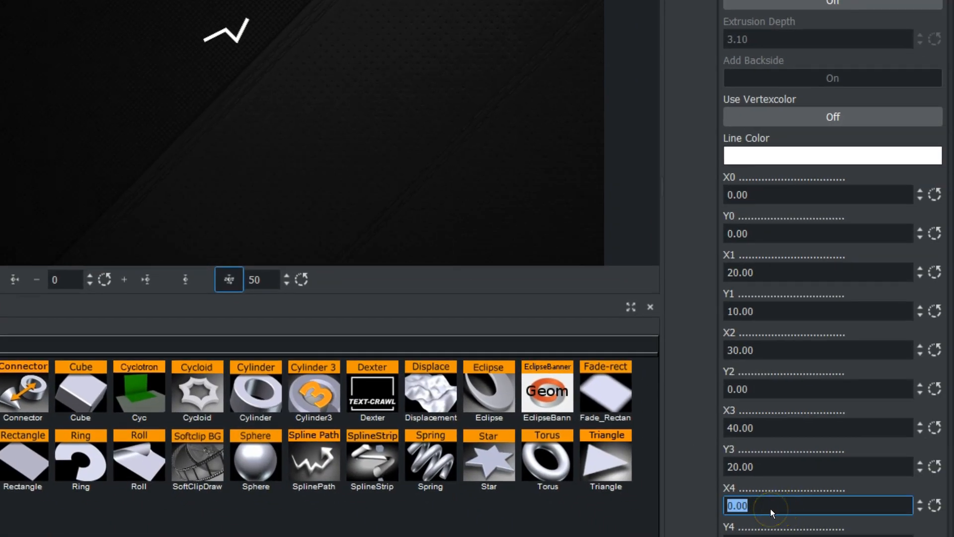
{"action": "type", "text": "50.0"}
{"action": "key", "text": "Return"}
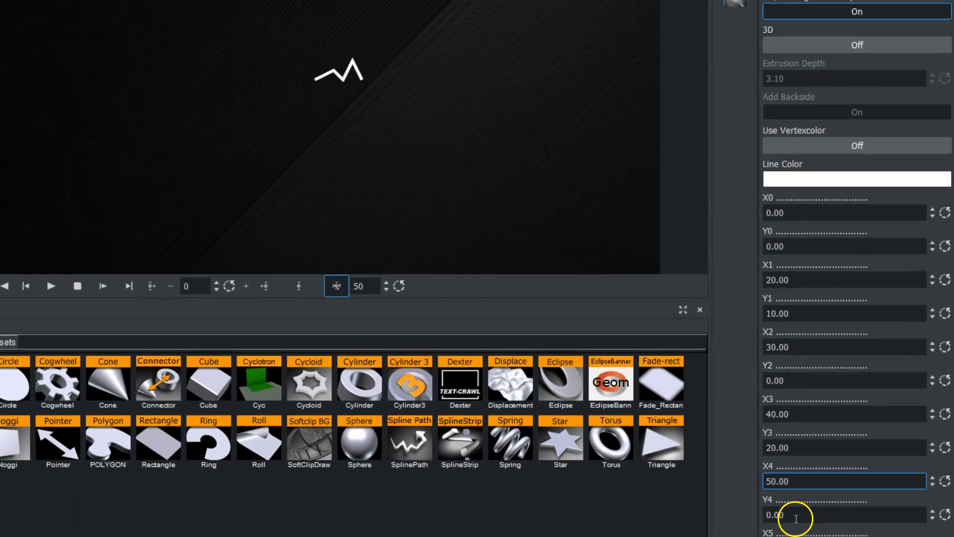
{"action": "left_click_drag", "start_coordinate": [800, 511], "coordinate": [884, 501]}
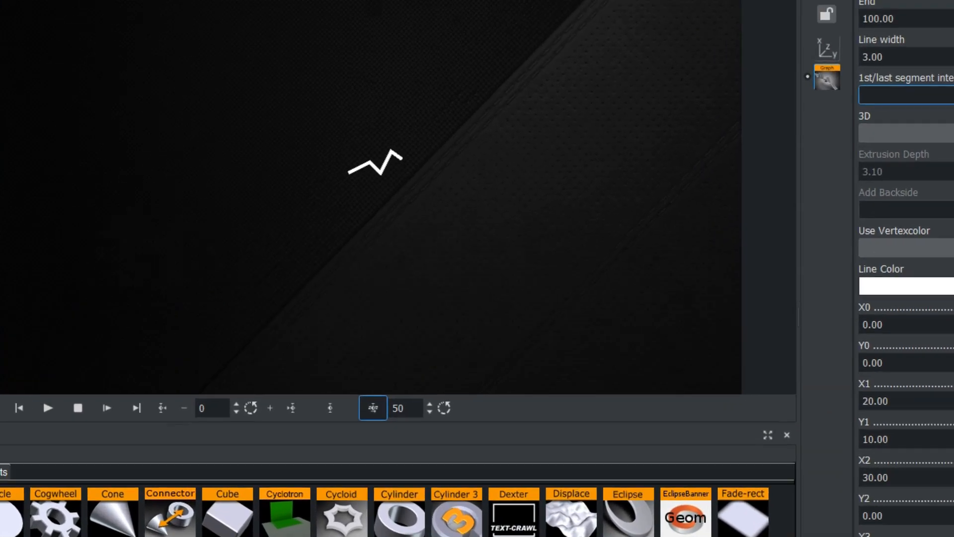
{"action": "left_click_drag", "start_coordinate": [884, 536], "coordinate": [813, 536]}
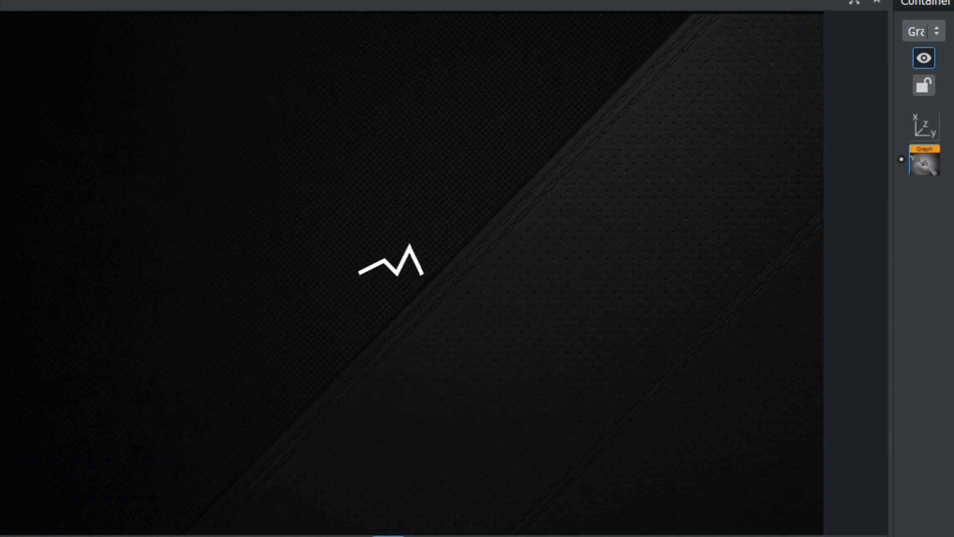
Move the graph to X position -190 and scale it to 3.9 on all axes with locked scaling.
{"action": "left_click", "coordinate": [927, 119]}
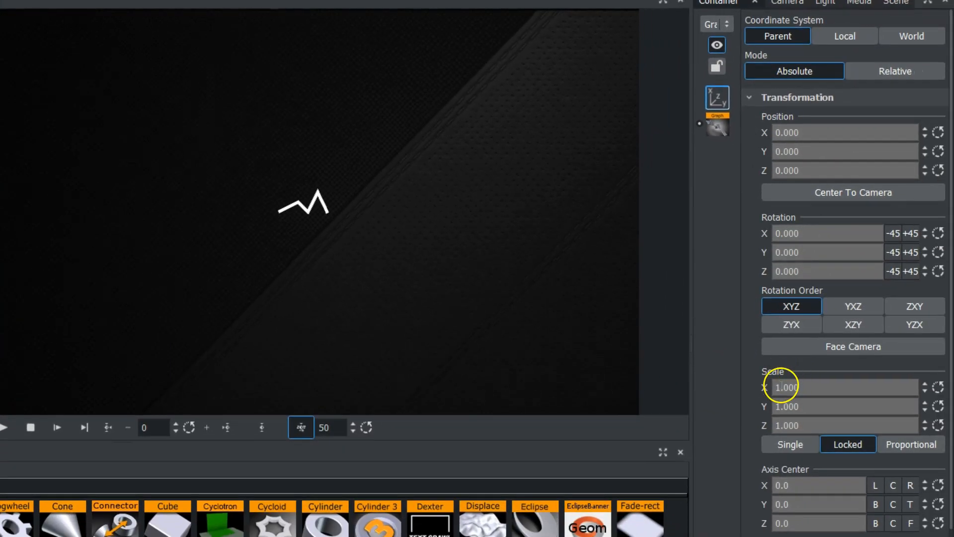
{"action": "left_click_drag", "start_coordinate": [782, 387], "coordinate": [936, 387]}
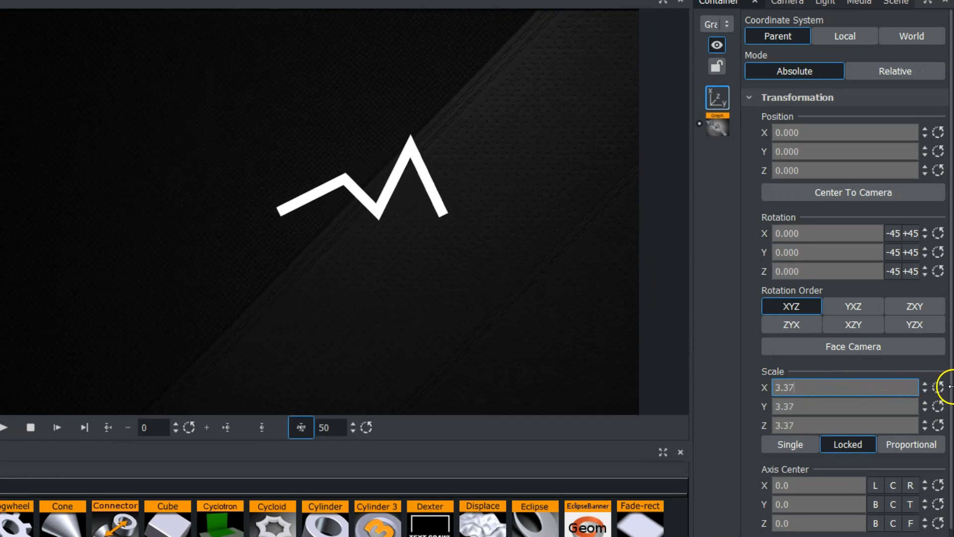
{"action": "left_click_drag", "start_coordinate": [717, 109], "coordinate": [660, 140]}
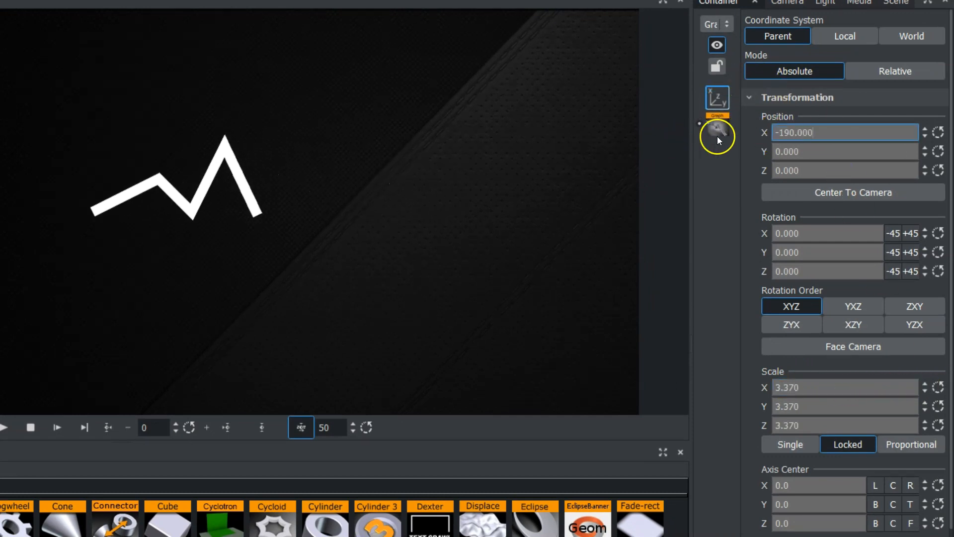
{"action": "left_click", "coordinate": [825, 387]}
{"action": "type", "text": "3.9"}
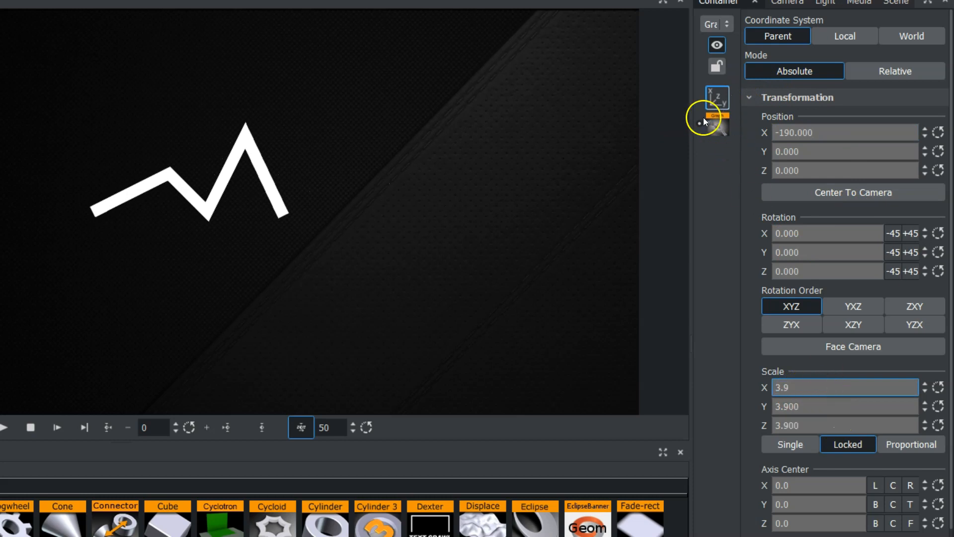
Look through the graph's full list of X and Y point coordinates and return to its general settings.
{"action": "left_click", "coordinate": [712, 127]}
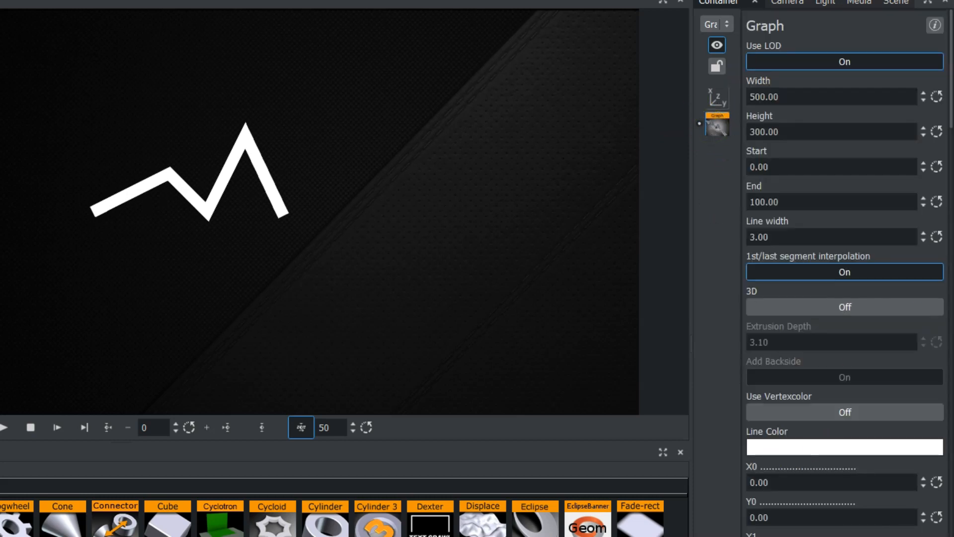
{"action": "scroll", "coordinate": [820, 448], "scroll_direction": "down", "scroll_amount": 2}
{"action": "scroll", "coordinate": [795, 494], "scroll_direction": "down", "scroll_amount": 6}
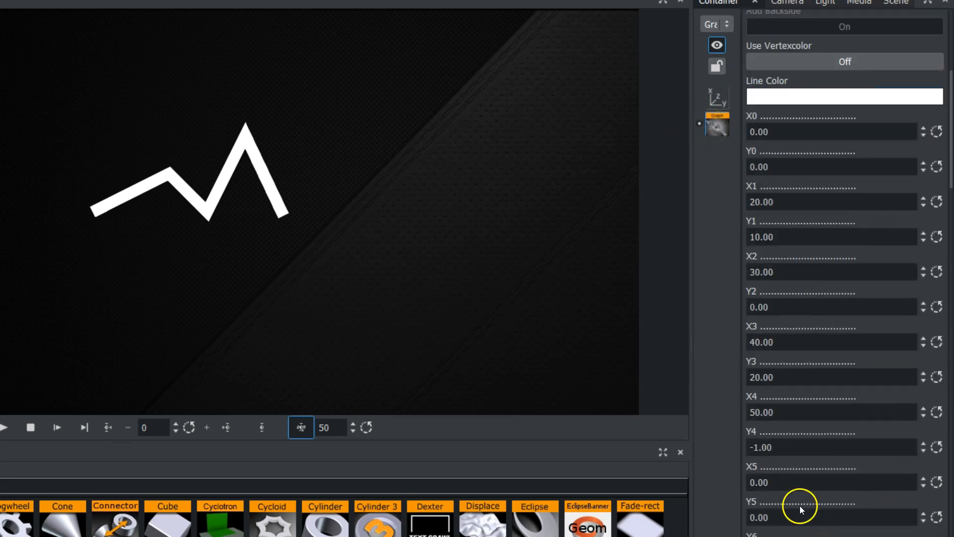
{"action": "scroll", "coordinate": [795, 494], "scroll_direction": "down", "scroll_amount": 20}
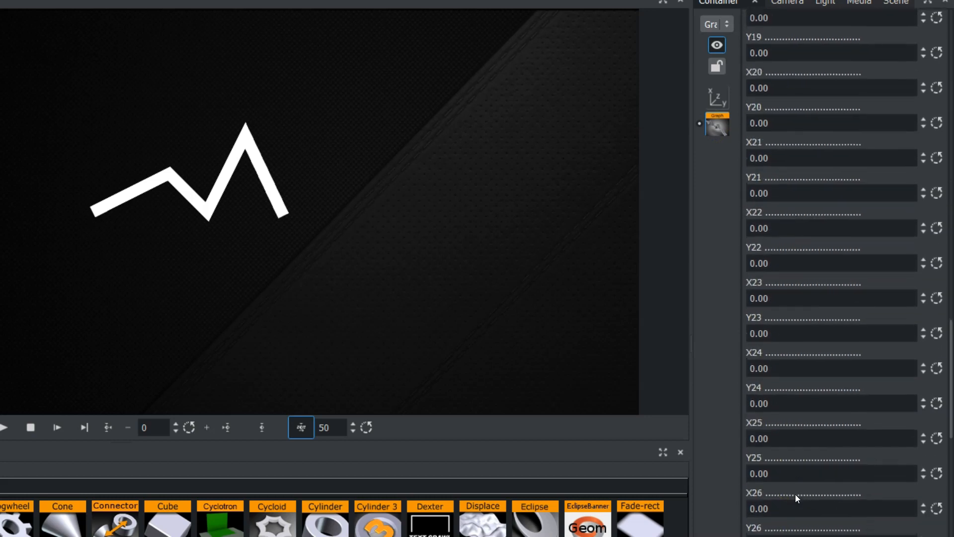
{"action": "scroll", "coordinate": [795, 494], "scroll_direction": "down", "scroll_amount": 15}
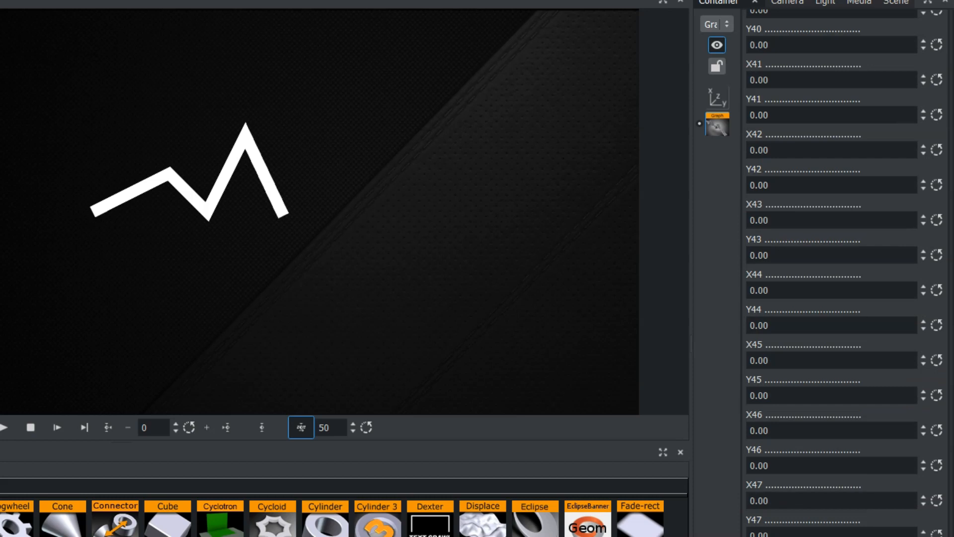
{"action": "left_click_drag", "start_coordinate": [944, 497], "coordinate": [928, 38]}
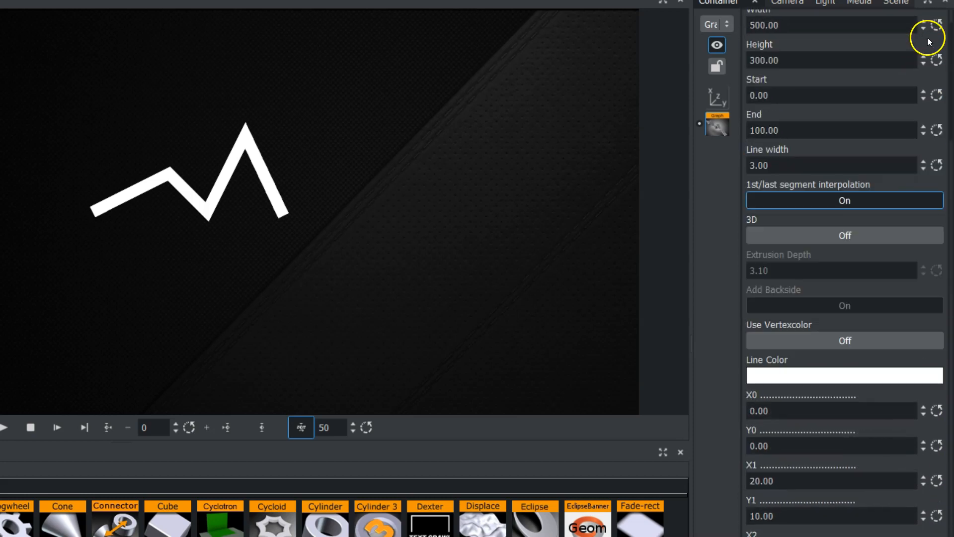
{"action": "scroll", "coordinate": [927, 38], "scroll_direction": "up", "scroll_amount": 2}
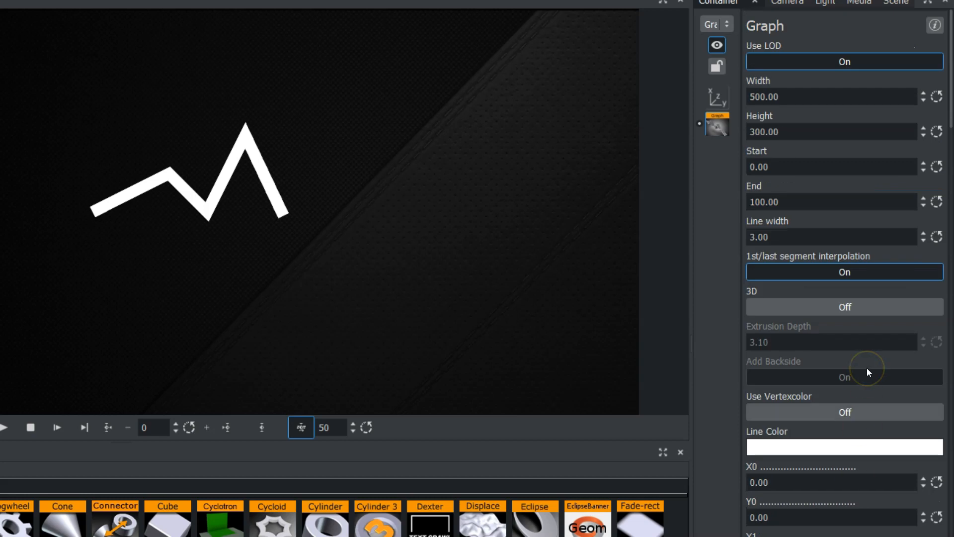
{"action": "left_click", "coordinate": [832, 440]}
Try out the graph's drawn range with the Start and End values, finishing with End at 71.4.
{"action": "left_click_drag", "start_coordinate": [780, 166], "coordinate": [656, 204]}
{"action": "mouse_move", "coordinate": [784, 232]}
{"action": "left_mouse_down"}
{"action": "mouse_move", "coordinate": [240, 251]}
{"action": "mouse_move", "coordinate": [5, 279]}
{"action": "mouse_move", "coordinate": [352, 265]}
{"action": "mouse_move", "coordinate": [670, 276]}
{"action": "left_mouse_up"}
{"action": "left_click", "coordinate": [792, 237]}
{"action": "left_click_drag", "start_coordinate": [792, 237], "coordinate": [489, 242]}
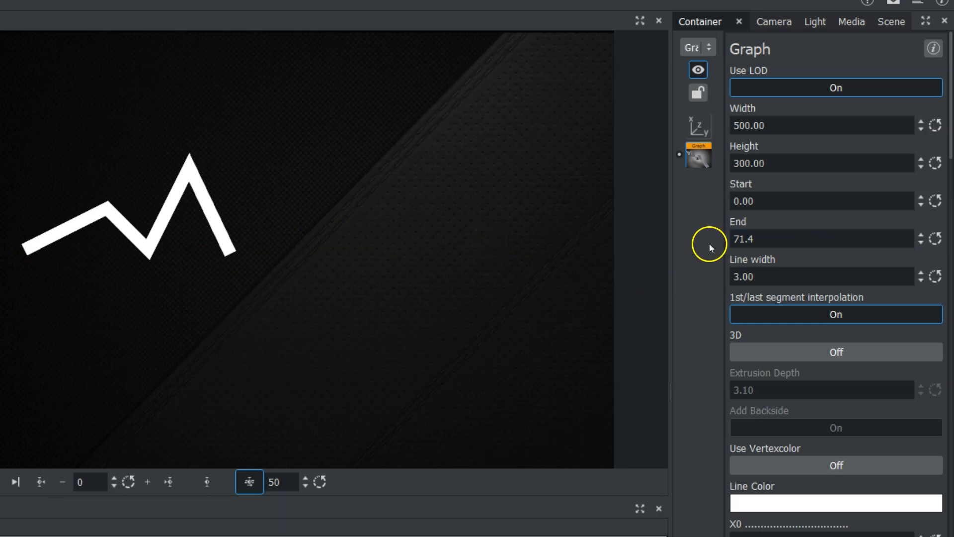
Set the graph's line width to 2.4 and enable 3D with an extrusion depth of 4.5.
{"action": "mouse_move", "coordinate": [737, 276]}
{"action": "left_mouse_down"}
{"action": "mouse_move", "coordinate": [807, 278]}
{"action": "mouse_move", "coordinate": [696, 277]}
{"action": "mouse_move", "coordinate": [724, 279]}
{"action": "mouse_move", "coordinate": [707, 281]}
{"action": "left_mouse_up"}
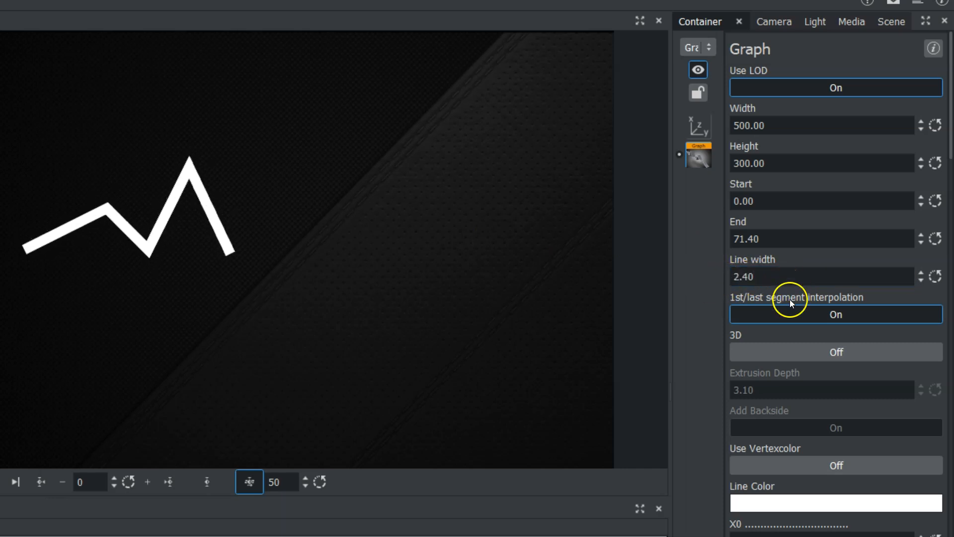
{"action": "left_click", "coordinate": [787, 350]}
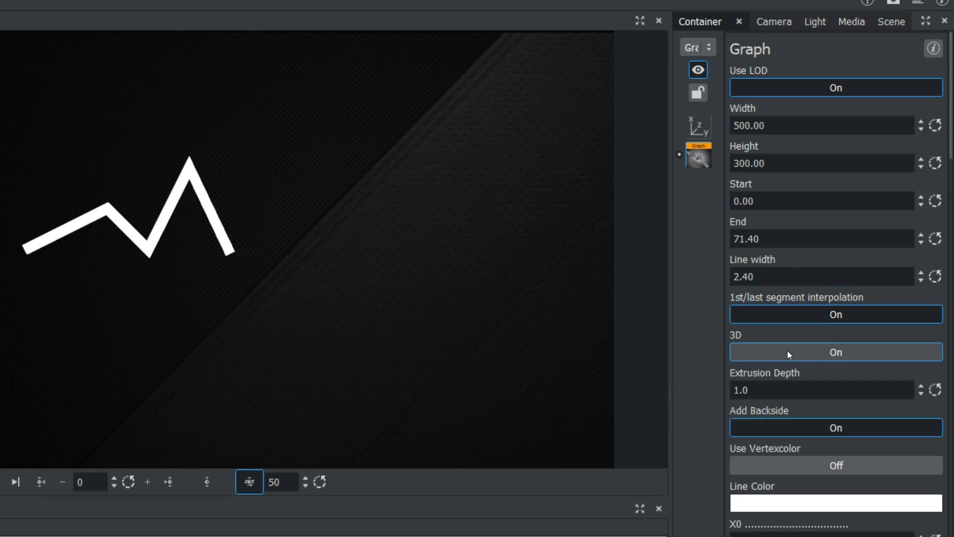
{"action": "left_click_drag", "start_coordinate": [758, 380], "coordinate": [780, 392]}
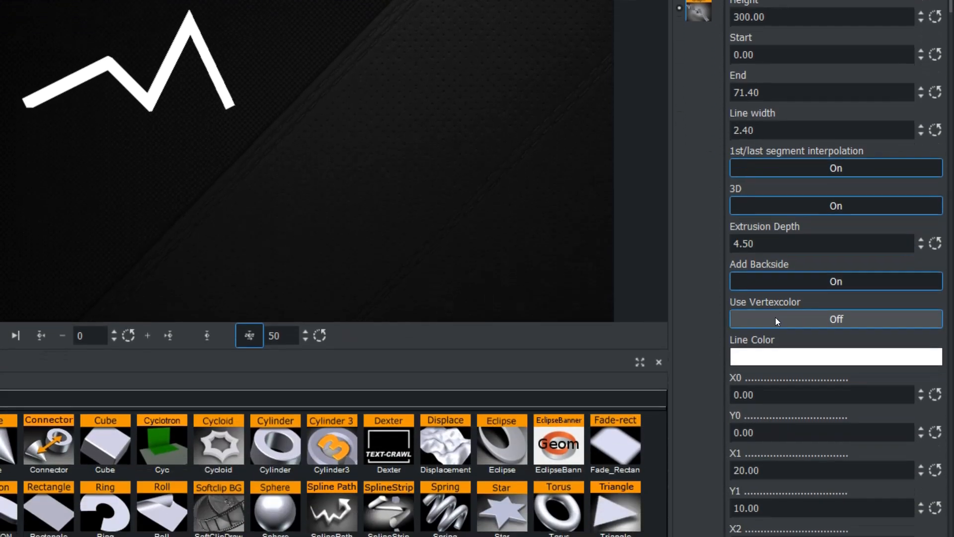
Enable Use Vertexcolor for the graph and change its line color to bright red.
{"action": "left_click", "coordinate": [776, 460]}
{"action": "left_click", "coordinate": [778, 356]}
{"action": "left_click_drag", "start_coordinate": [803, 390], "coordinate": [787, 368]}
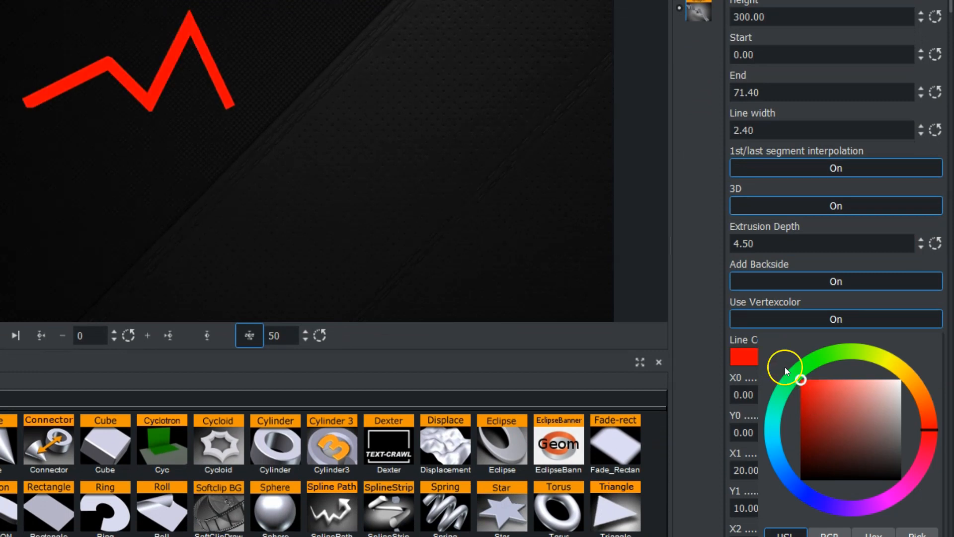
{"action": "left_click", "coordinate": [787, 368]}
Rotate the graph to -44 degrees on the Y axis in its transformation settings.
{"action": "left_click", "coordinate": [698, 73]}
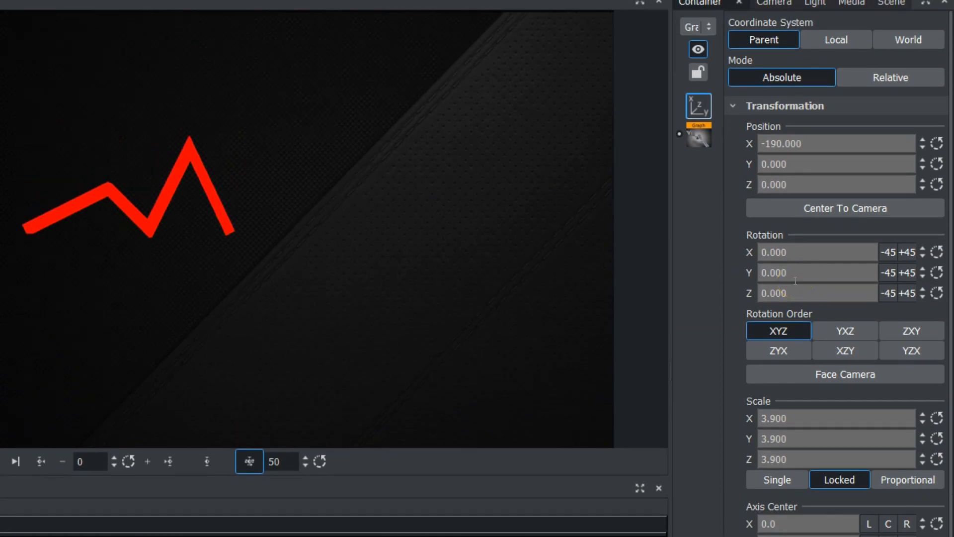
{"action": "left_click_drag", "start_coordinate": [796, 279], "coordinate": [761, 276]}
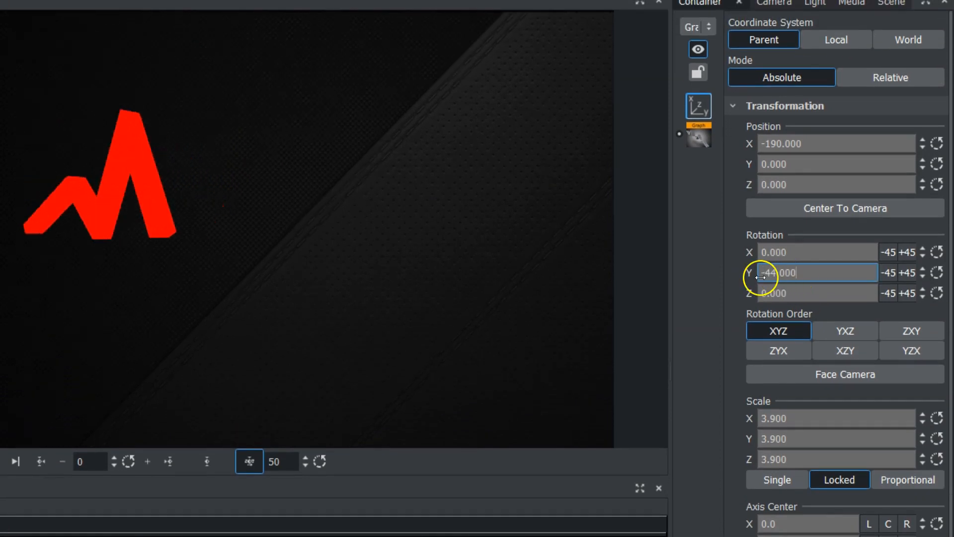
{"action": "left_click", "coordinate": [161, 176]}
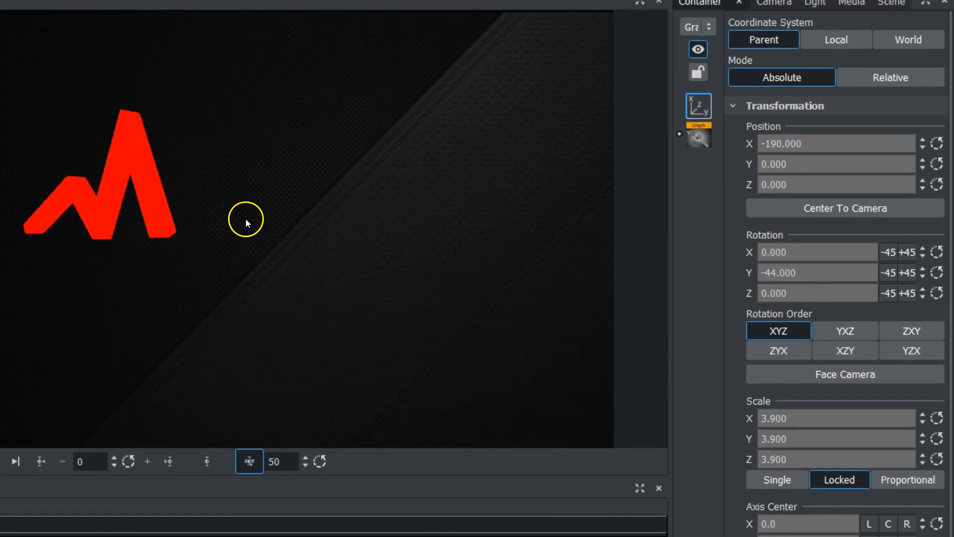
Turn off Use Vertexcolor for the graph and apply the "bright" material to its container.
{"action": "left_click", "coordinate": [698, 130]}
{"action": "left_click", "coordinate": [779, 443]}
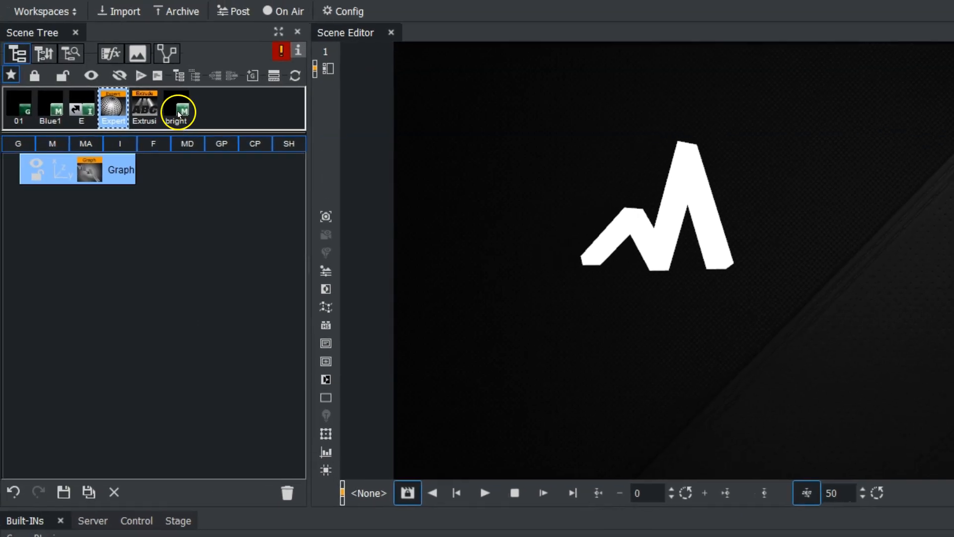
{"action": "left_click_drag", "start_coordinate": [178, 111], "coordinate": [122, 173]}
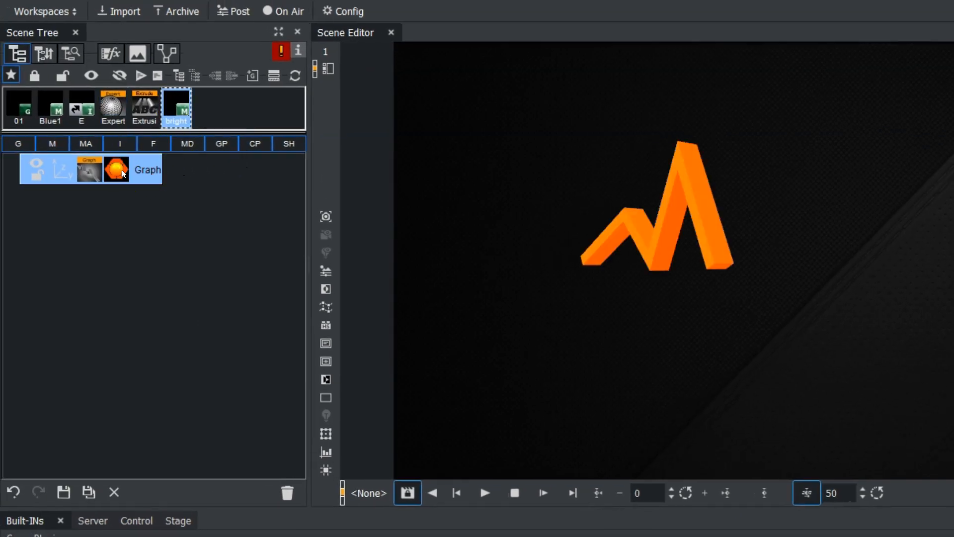